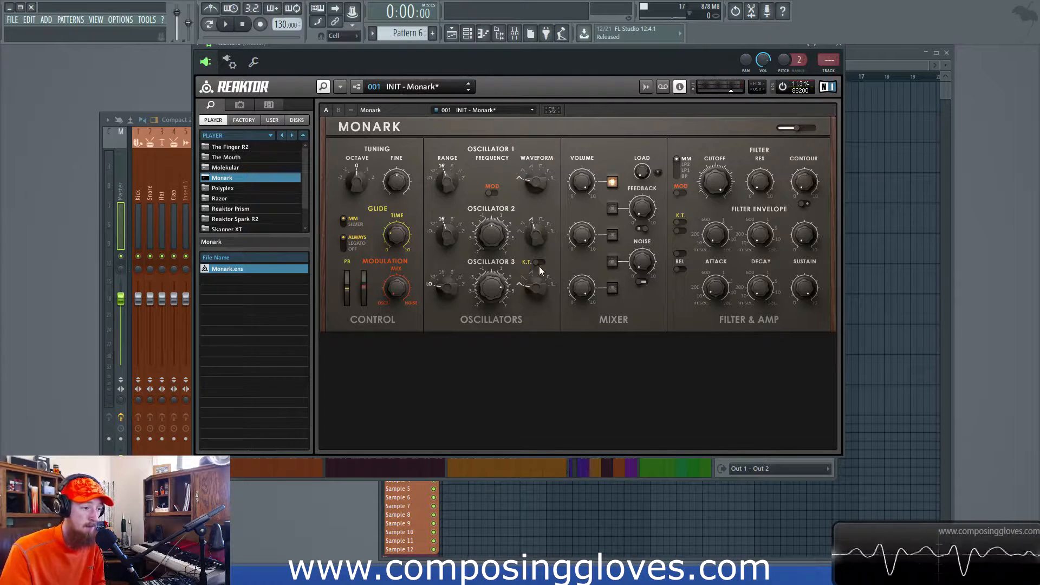
- Audition oscillator 1's different waveforms and leave it on Pulse
{"action": "mouse_move", "coordinate": [532, 180]}
{"action": "left_mouse_down"}
{"action": "mouse_move", "coordinate": [532, 163]}
{"action": "mouse_move", "coordinate": [532, 186]}
{"action": "left_mouse_up"}
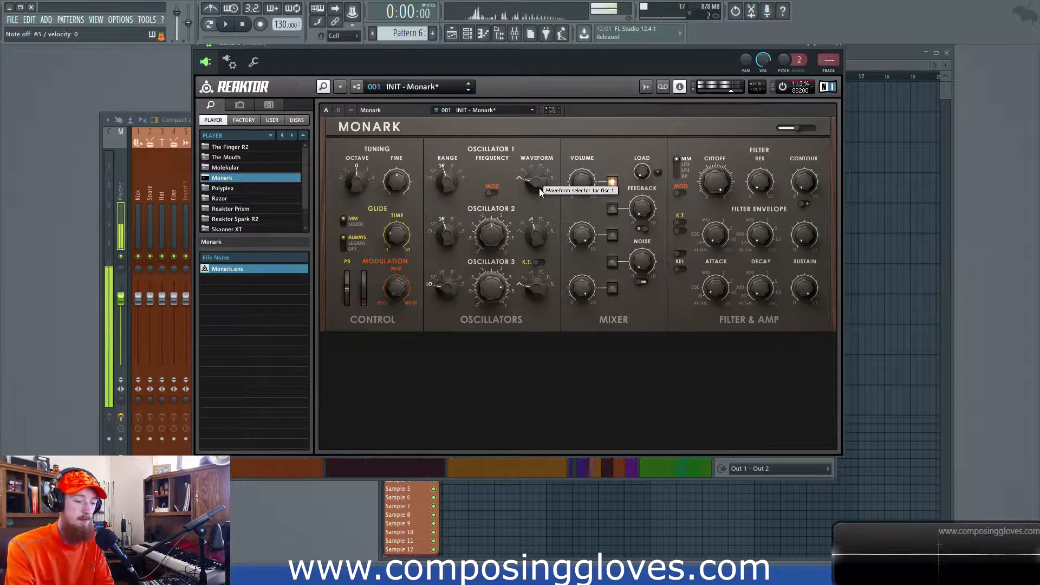
{"action": "left_click_drag", "start_coordinate": [541, 193], "coordinate": [538, 180]}
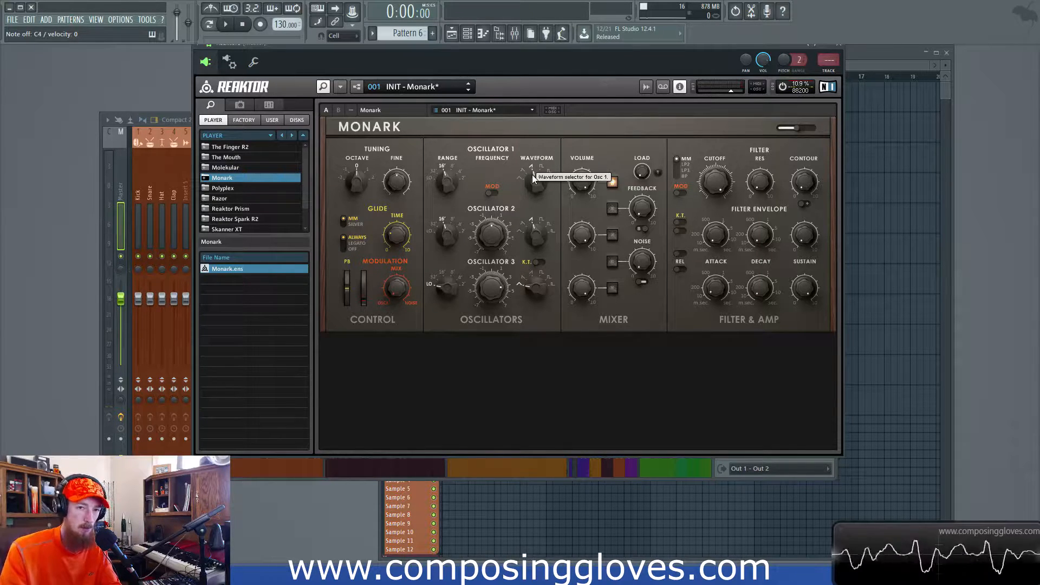
{"action": "left_click_drag", "start_coordinate": [533, 179], "coordinate": [534, 178]}
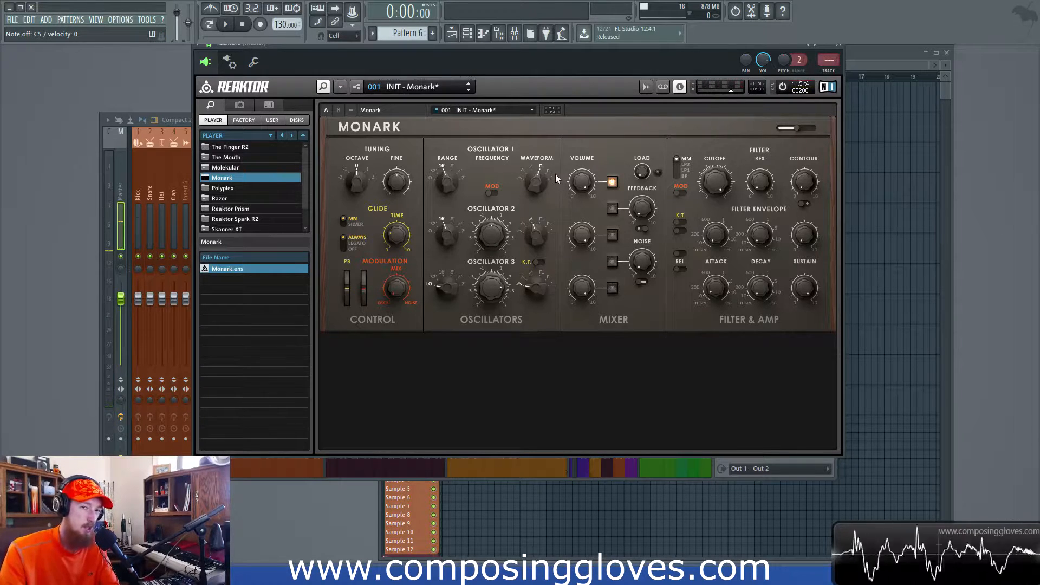
{"action": "left_click_drag", "start_coordinate": [544, 184], "coordinate": [543, 154]}
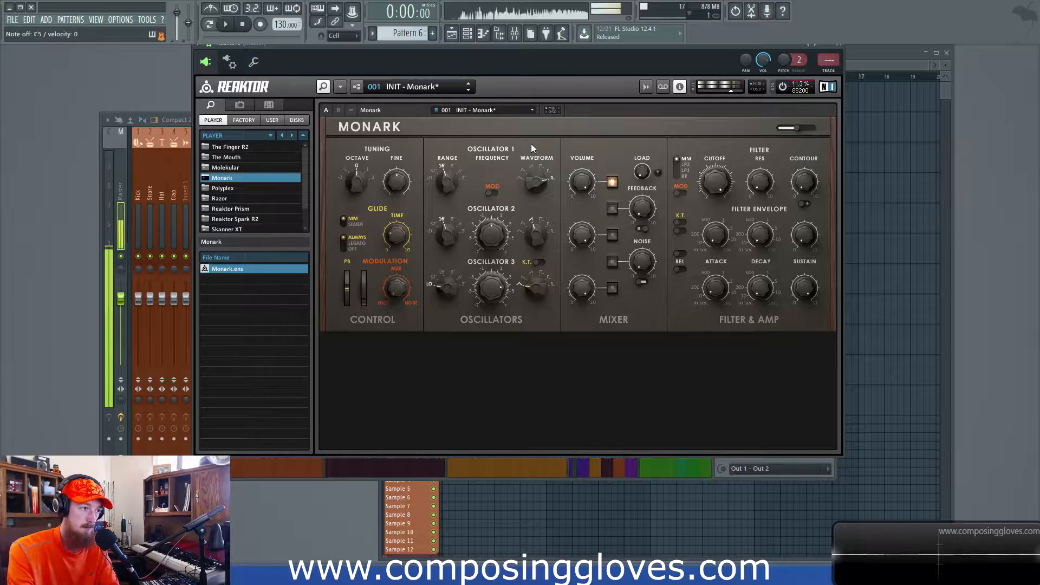
{"action": "left_click_drag", "start_coordinate": [535, 181], "coordinate": [535, 200]}
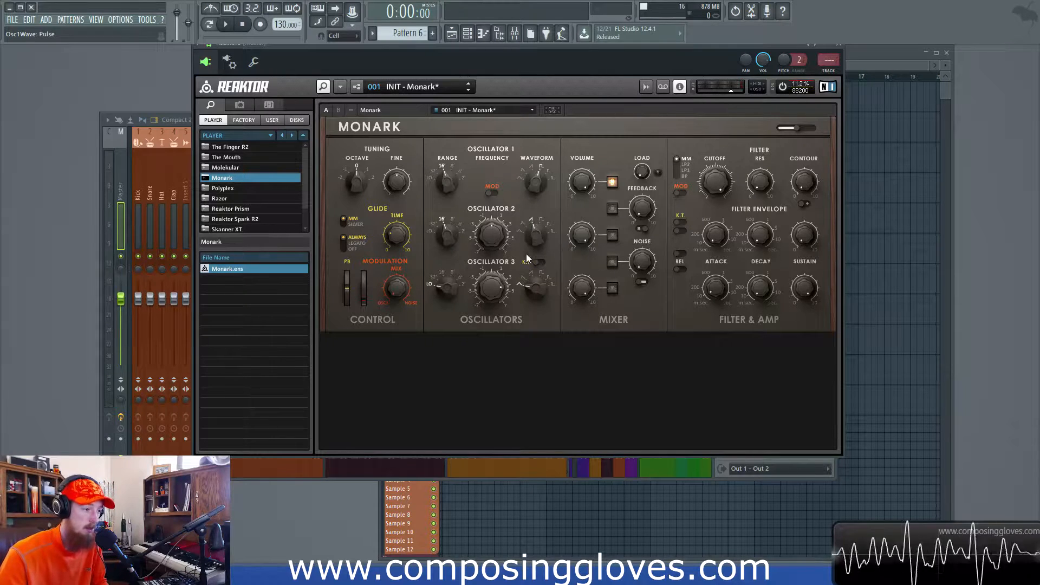
- Switch the mixer from oscillator 1 to oscillator 3 and set oscillator 3's waveform to Saw, then Tri/Saw
{"action": "left_click", "coordinate": [613, 287]}
{"action": "left_click", "coordinate": [612, 183]}
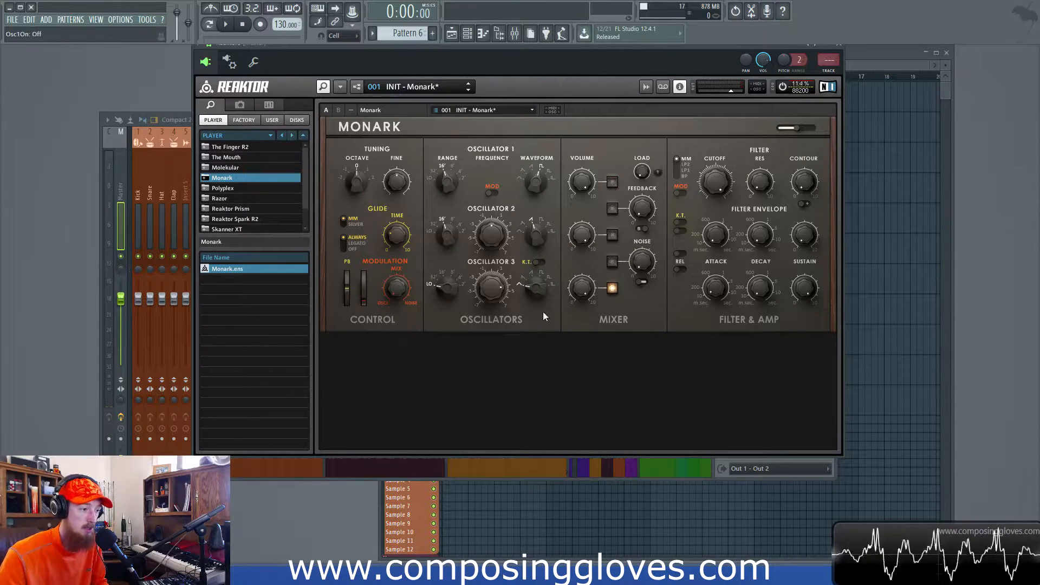
{"action": "left_click_drag", "start_coordinate": [534, 283], "coordinate": [532, 207]}
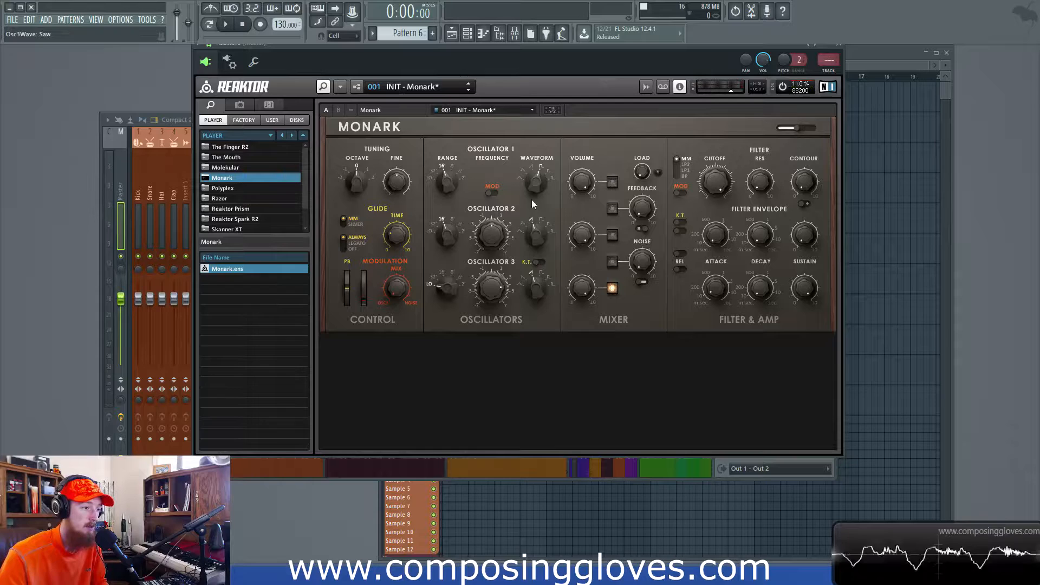
{"action": "left_click_drag", "start_coordinate": [536, 287], "coordinate": [535, 289]}
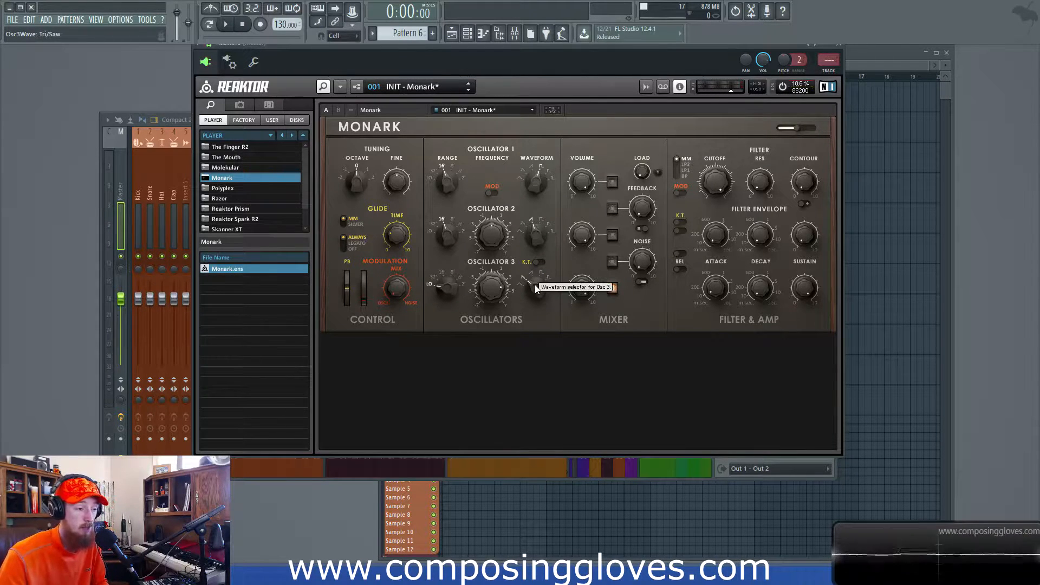
- Try oscillator 3 with key tracking on and a higher range, and return it to LO with key tracking off
{"action": "left_click", "coordinate": [537, 263]}
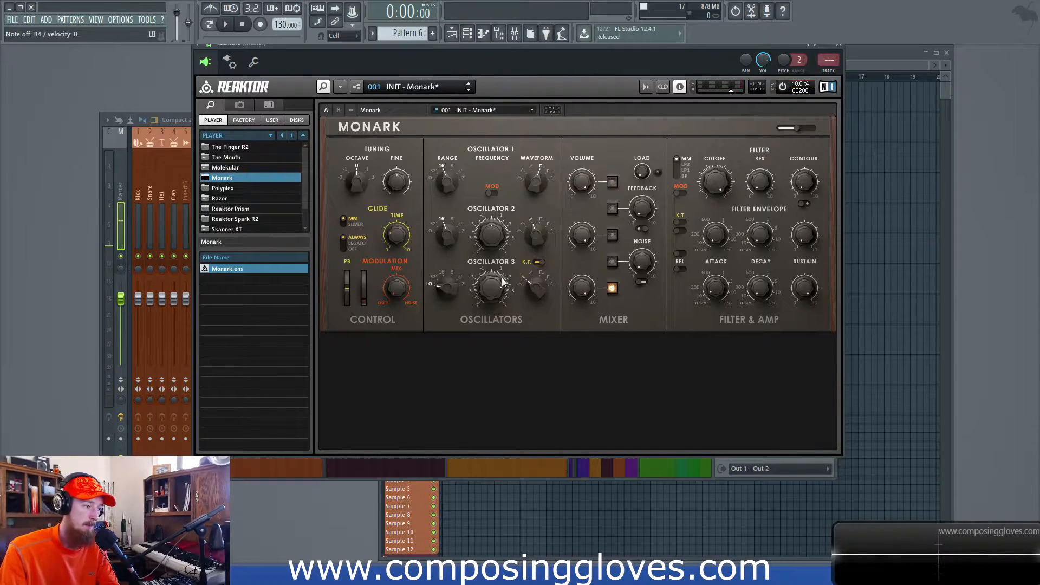
{"action": "left_click_drag", "start_coordinate": [444, 287], "coordinate": [444, 274]}
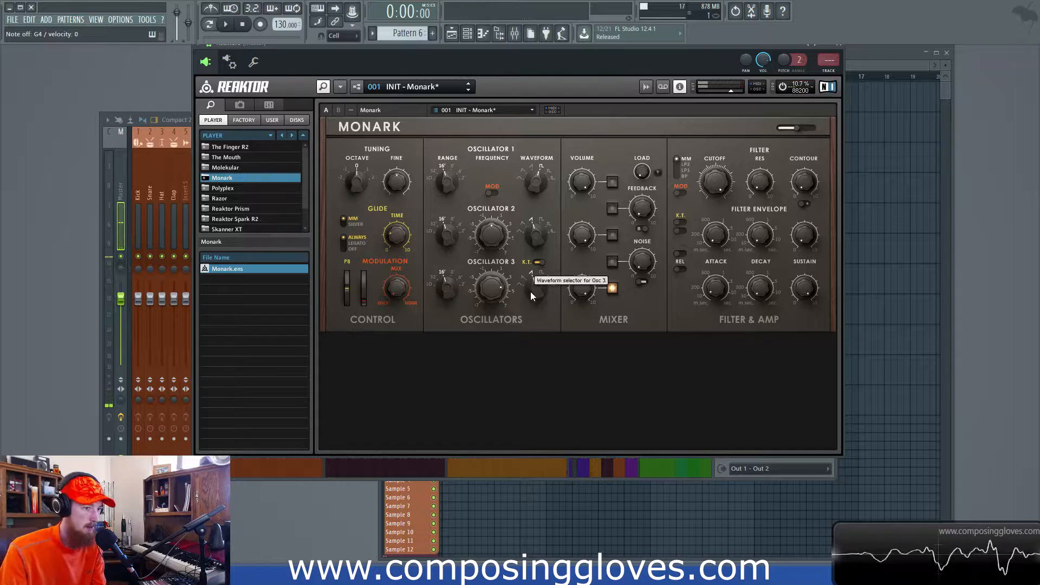
{"action": "left_click_drag", "start_coordinate": [447, 291], "coordinate": [448, 347]}
{"action": "left_click", "coordinate": [534, 263]}
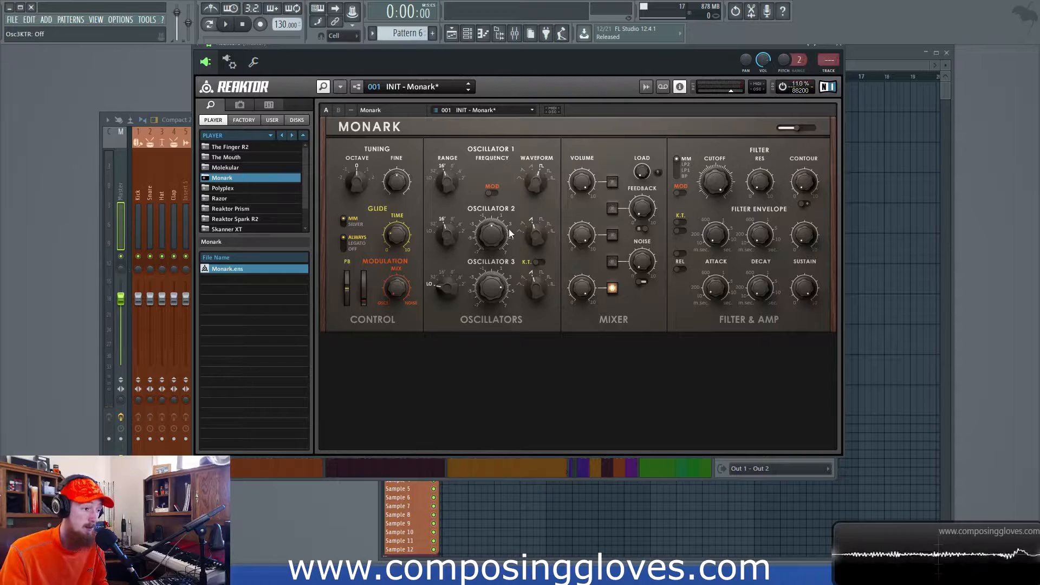
- Enable oscillator pitch modulation with the modulation mix at 0 and the mod wheel at 127
{"action": "left_click", "coordinate": [493, 194]}
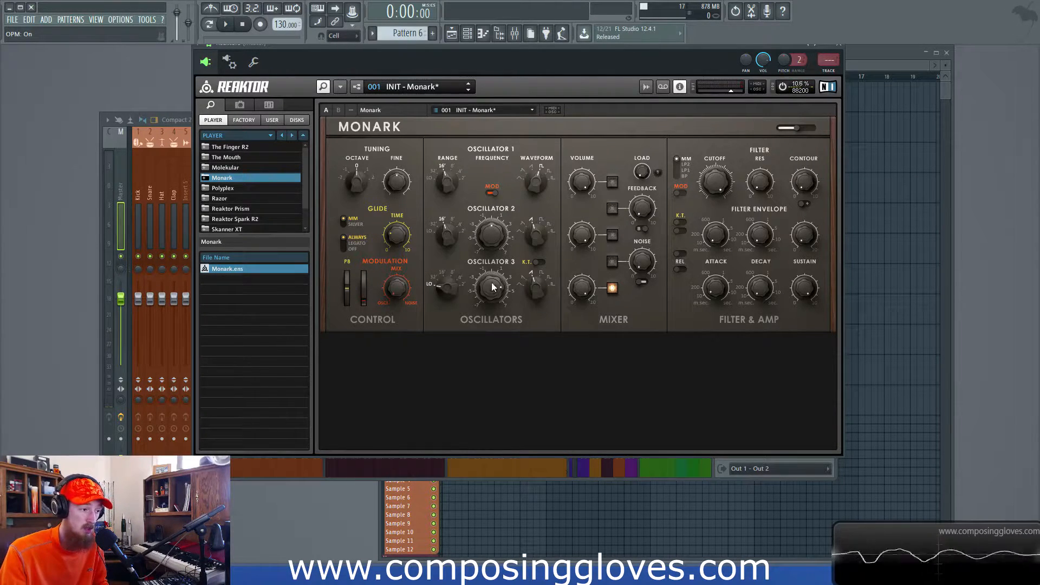
{"action": "left_click_drag", "start_coordinate": [401, 297], "coordinate": [390, 290]}
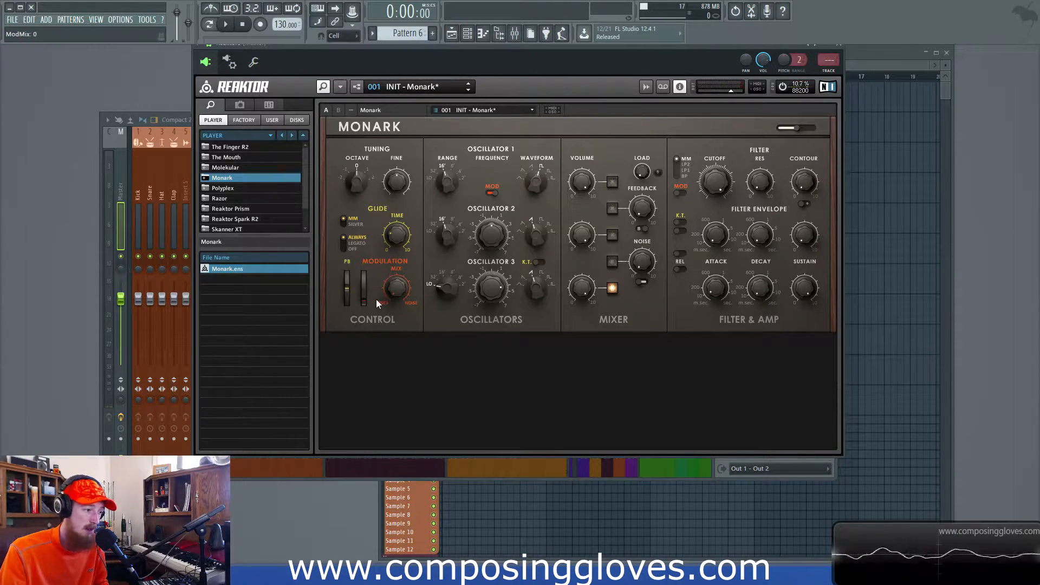
{"action": "left_click_drag", "start_coordinate": [361, 298], "coordinate": [361, 222]}
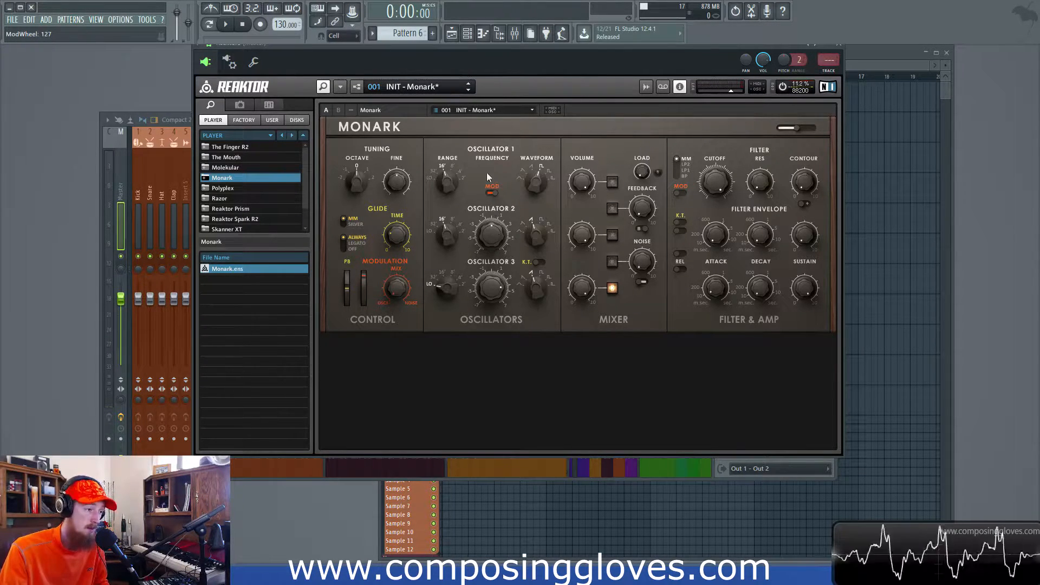
- Switch the mixer from oscillator 3 to oscillator 1 and try oscillator 3 waveforms as the modulation source, ending on triangle
{"action": "left_click", "coordinate": [612, 287]}
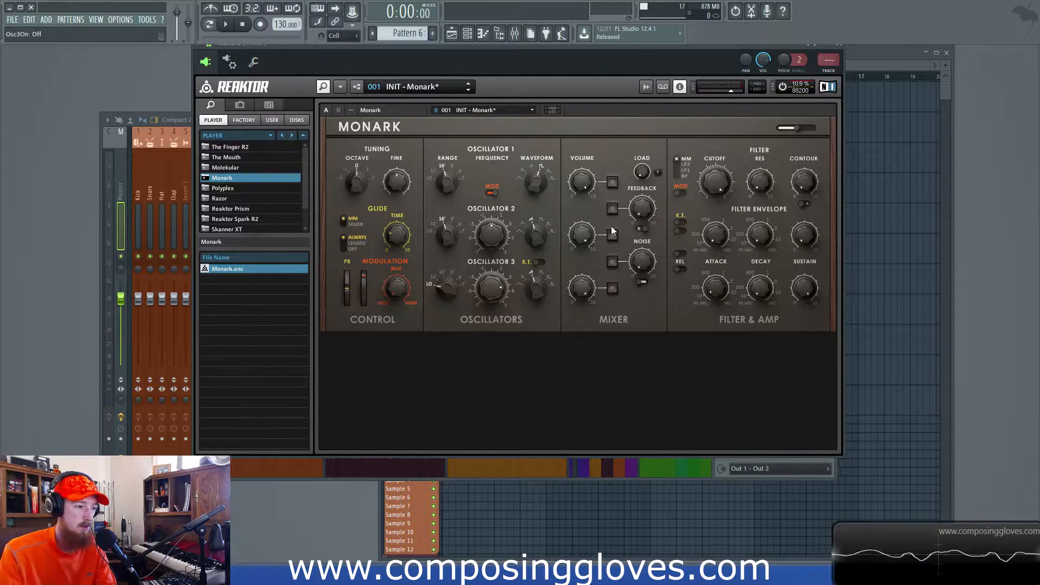
{"action": "left_click", "coordinate": [613, 182]}
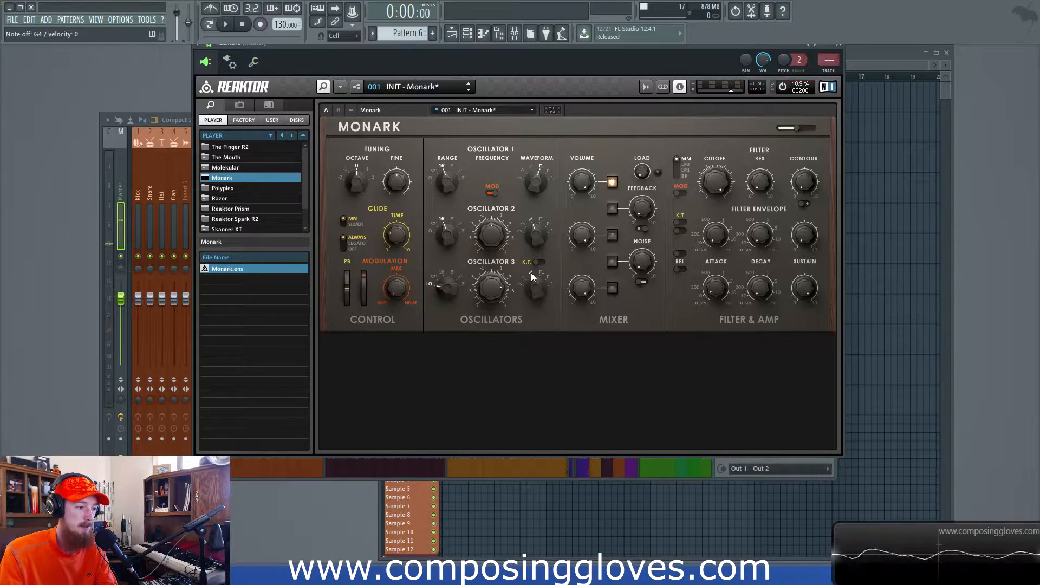
{"action": "left_click_drag", "start_coordinate": [534, 283], "coordinate": [530, 293]}
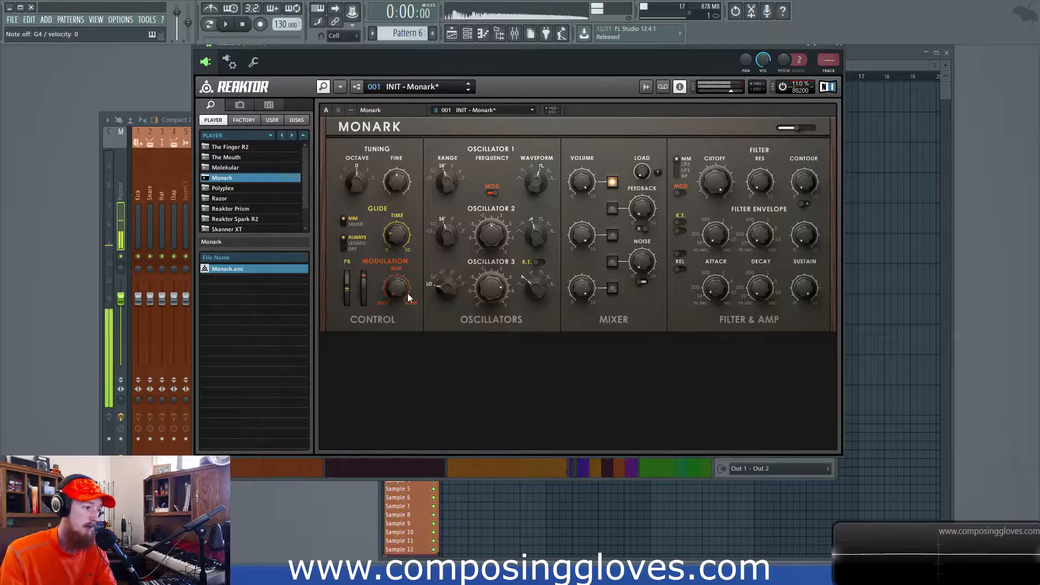
{"action": "left_click_drag", "start_coordinate": [536, 289], "coordinate": [540, 326]}
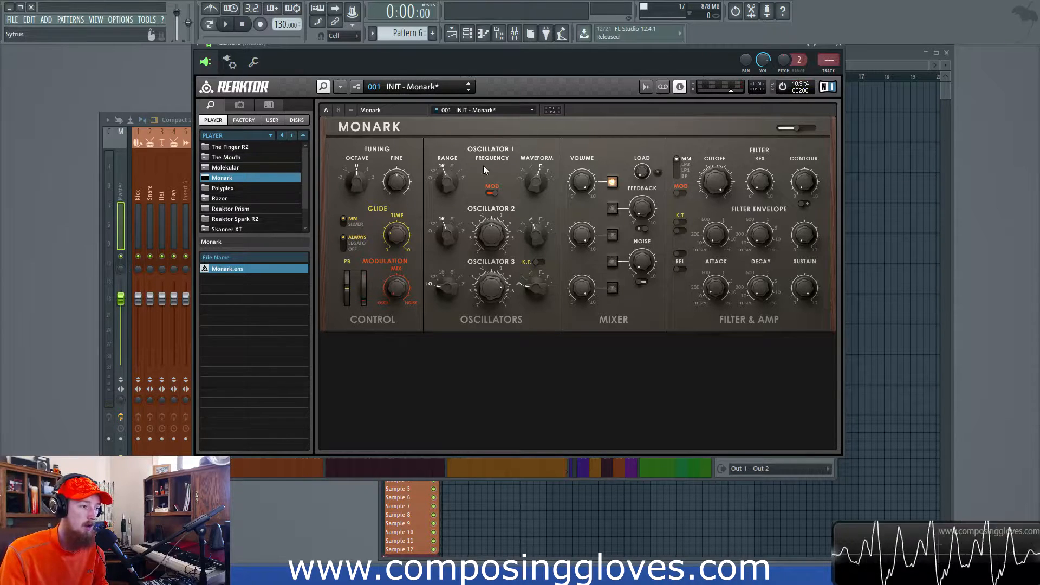
- Turn off oscillator pitch modulation and switch the mixer from oscillator 1 to oscillator 2
{"action": "left_click", "coordinate": [493, 195]}
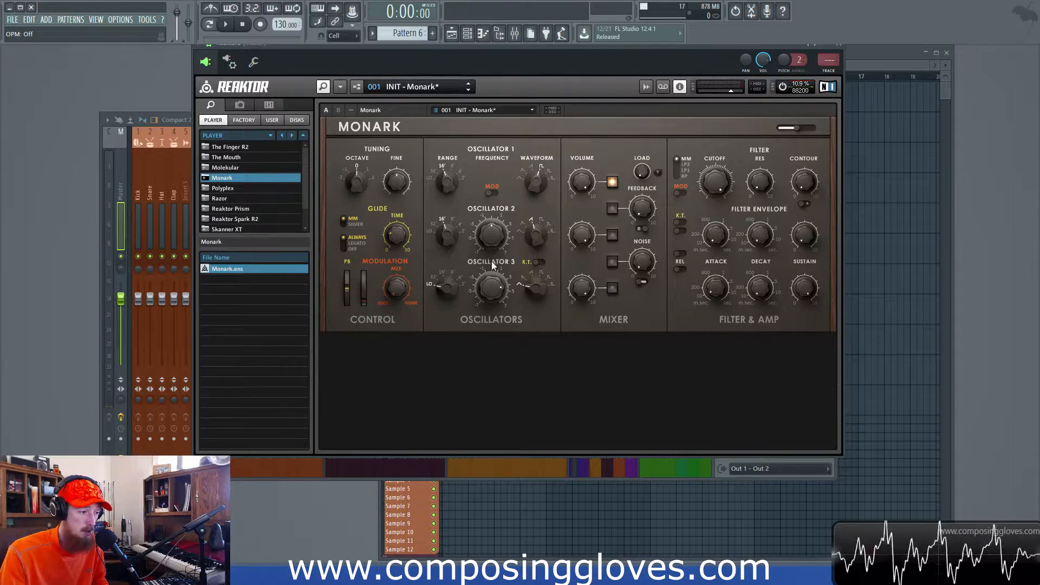
{"action": "left_click", "coordinate": [612, 182]}
{"action": "left_click", "coordinate": [612, 234]}
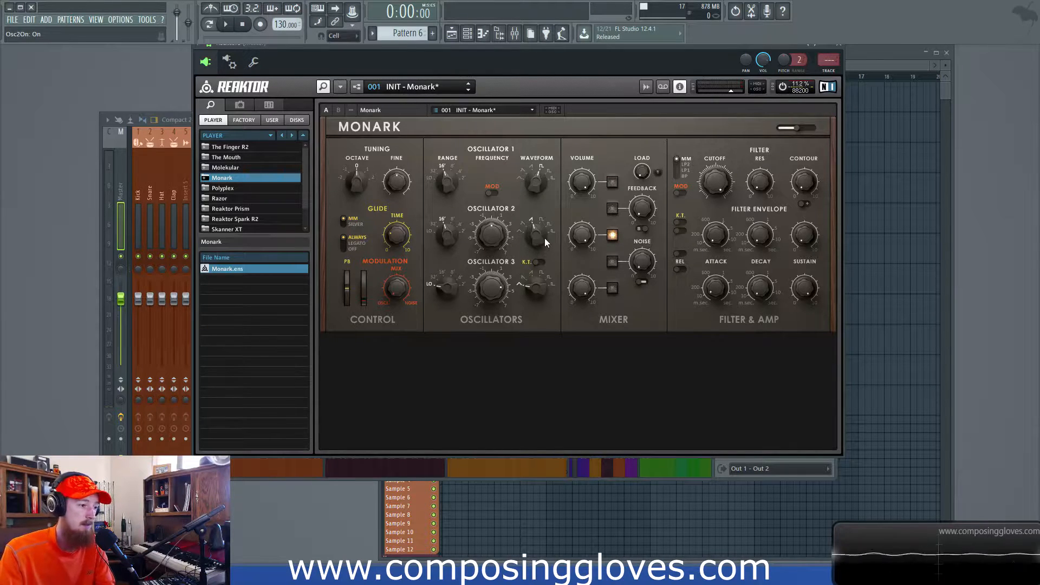
- Add oscillator 1 to the mixer and try oscillator 2 frequency offsets such as 0.34, 0.06 and 3.06 against it
{"action": "left_click_drag", "start_coordinate": [487, 239], "coordinate": [509, 386]}
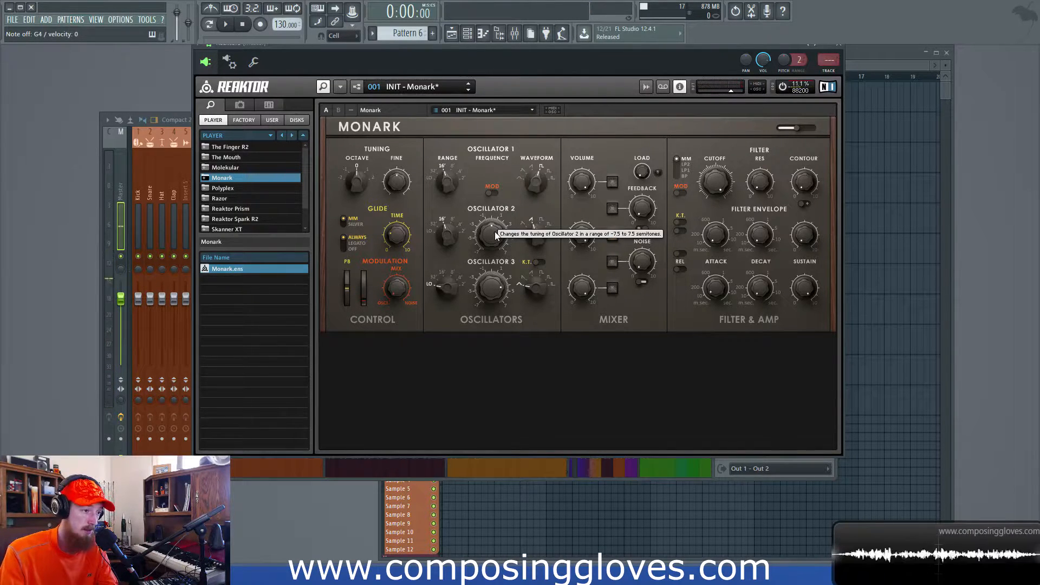
{"action": "left_click", "coordinate": [614, 183]}
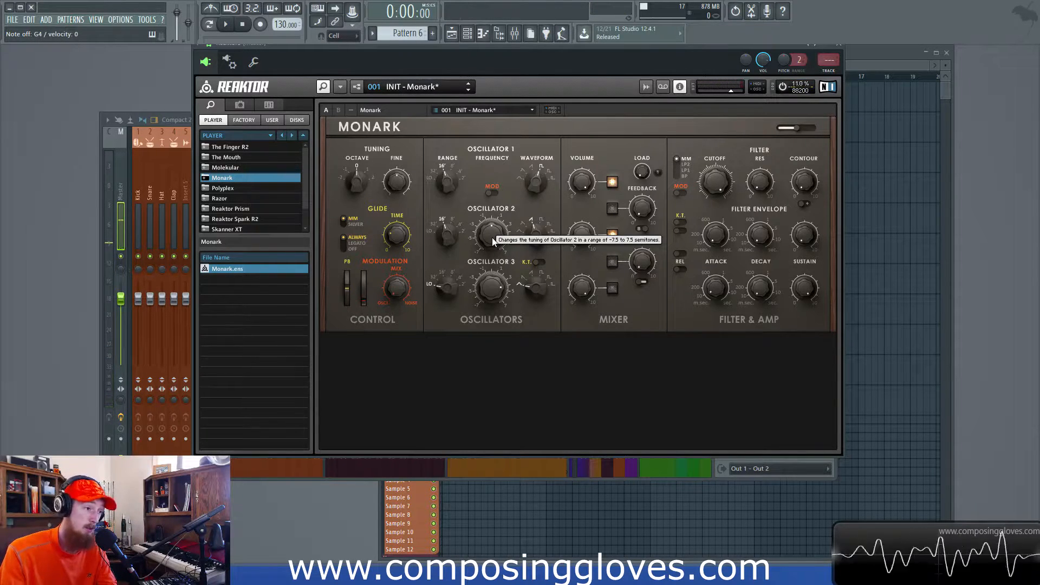
{"action": "left_click_drag", "start_coordinate": [493, 238], "coordinate": [492, 232]}
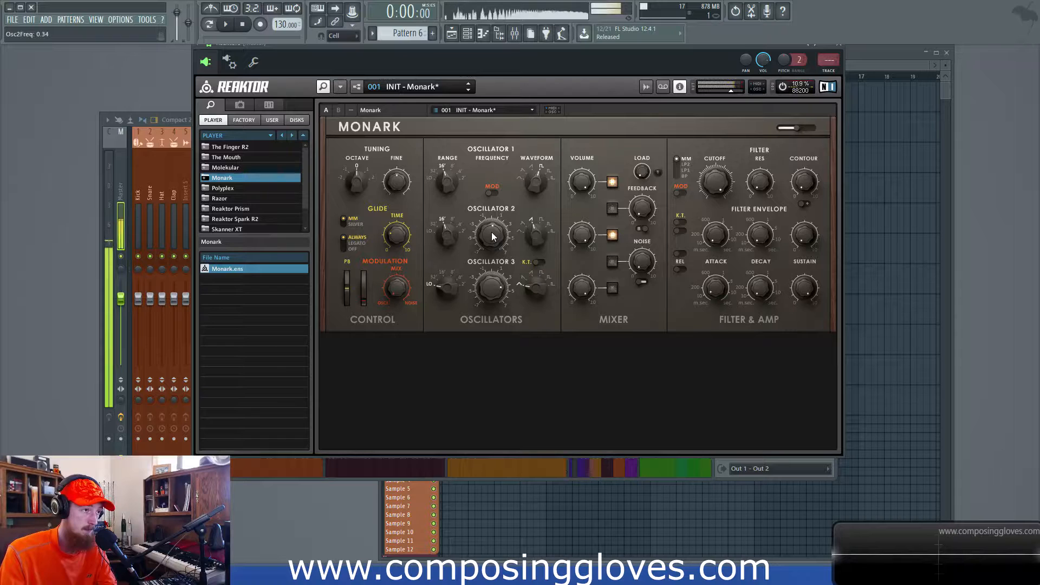
{"action": "left_click_drag", "start_coordinate": [495, 237], "coordinate": [495, 238]}
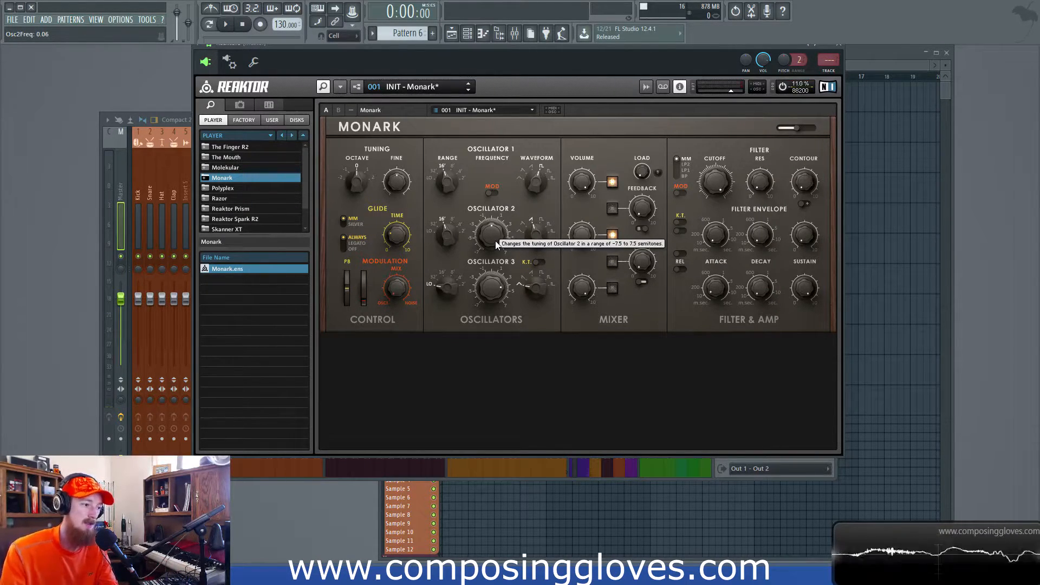
{"action": "left_click_drag", "start_coordinate": [497, 245], "coordinate": [495, 175]}
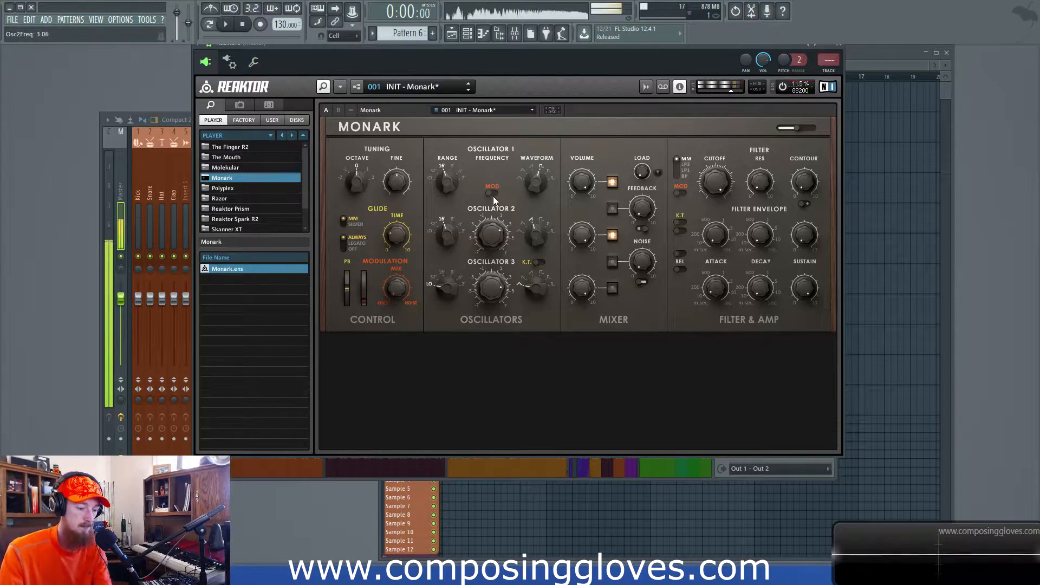
{"action": "left_click_drag", "start_coordinate": [494, 228], "coordinate": [495, 203]}
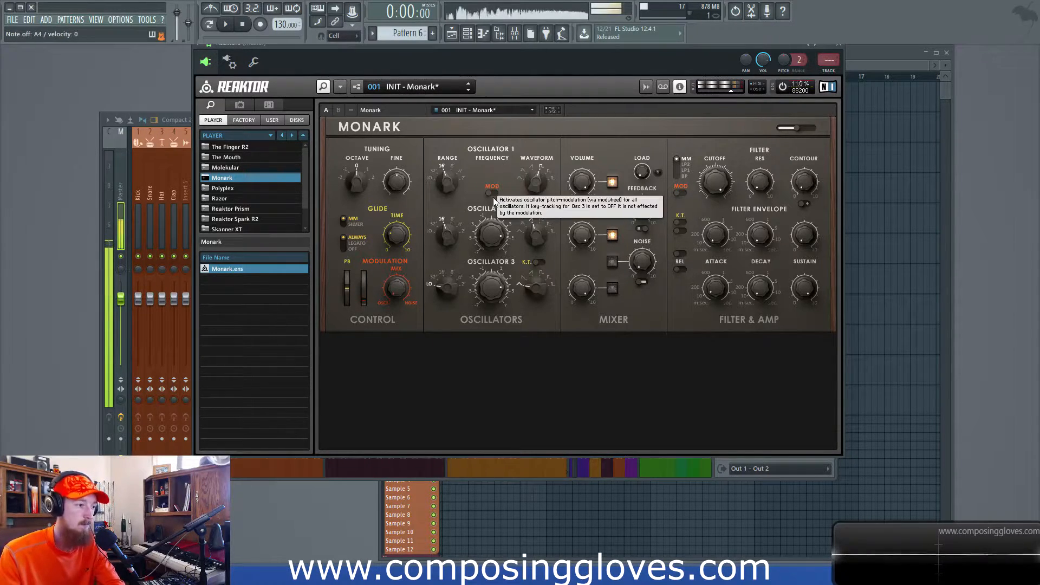
{"action": "left_click_drag", "start_coordinate": [493, 240], "coordinate": [496, 312]}
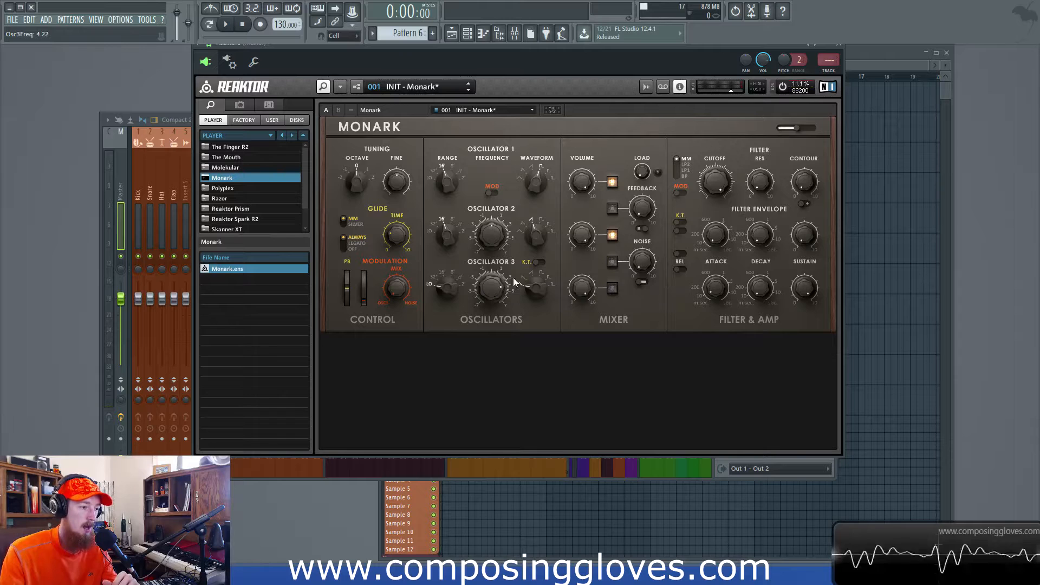
- Make oscillator 3 the only one active in the mixer, with its range at 32' and key tracking on
{"action": "left_click", "coordinate": [614, 234]}
{"action": "left_click", "coordinate": [611, 286]}
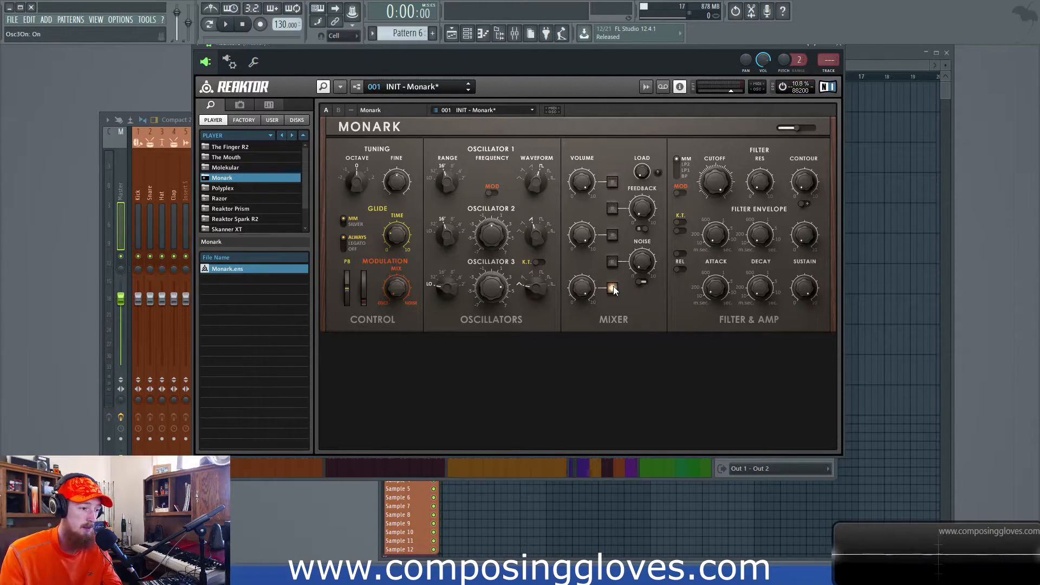
{"action": "left_click_drag", "start_coordinate": [441, 290], "coordinate": [443, 275]}
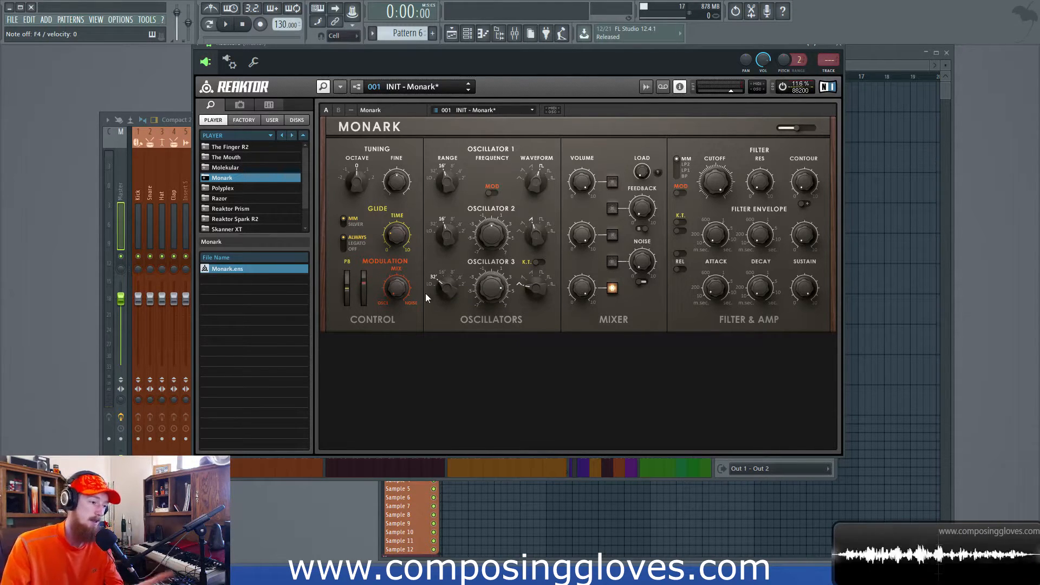
{"action": "left_click", "coordinate": [536, 262]}
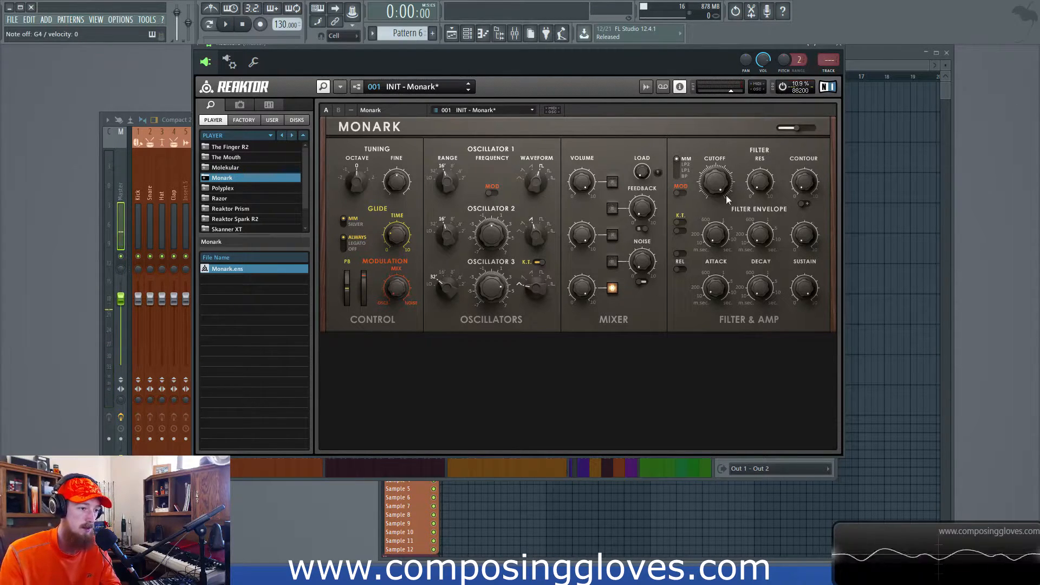
- Enable filter modulation with the cutoff at 57 and set oscillator 3's range to LO
{"action": "left_click", "coordinate": [681, 194]}
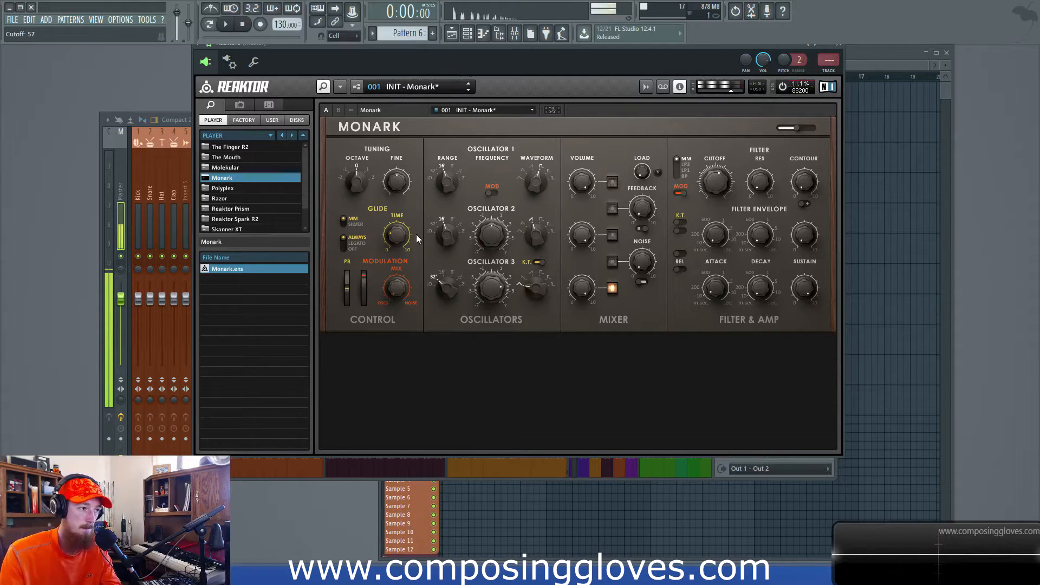
{"action": "mouse_move", "coordinate": [448, 290]}
{"action": "left_mouse_down"}
{"action": "mouse_move", "coordinate": [453, 324]}
{"action": "mouse_move", "coordinate": [451, 311]}
{"action": "left_mouse_up"}
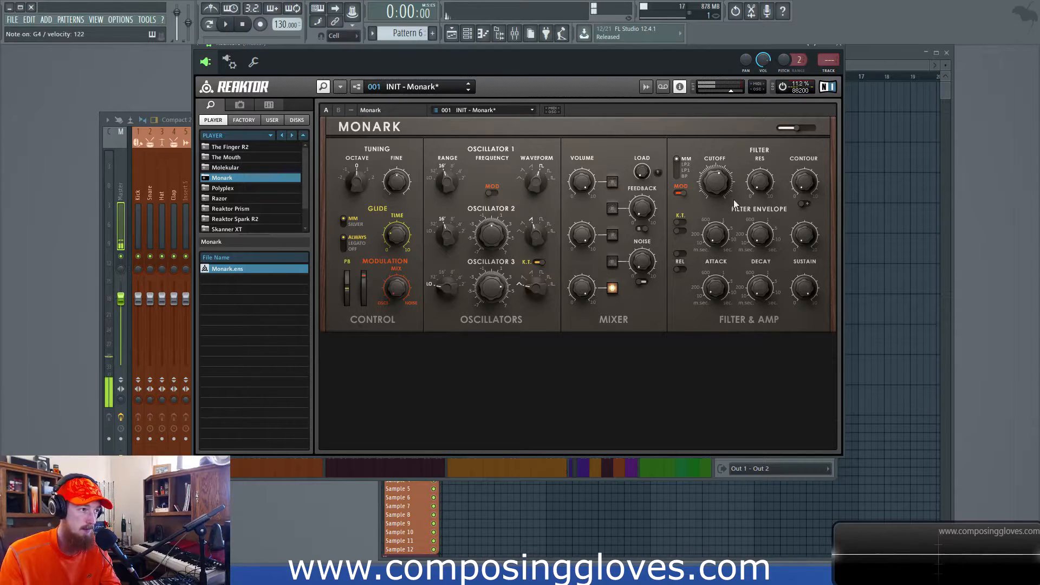
- Add oscillator 1 to the mixer, try oscillator 3 at 16', and leave oscillator 3 at LO with key tracking off
{"action": "left_click", "coordinate": [612, 182]}
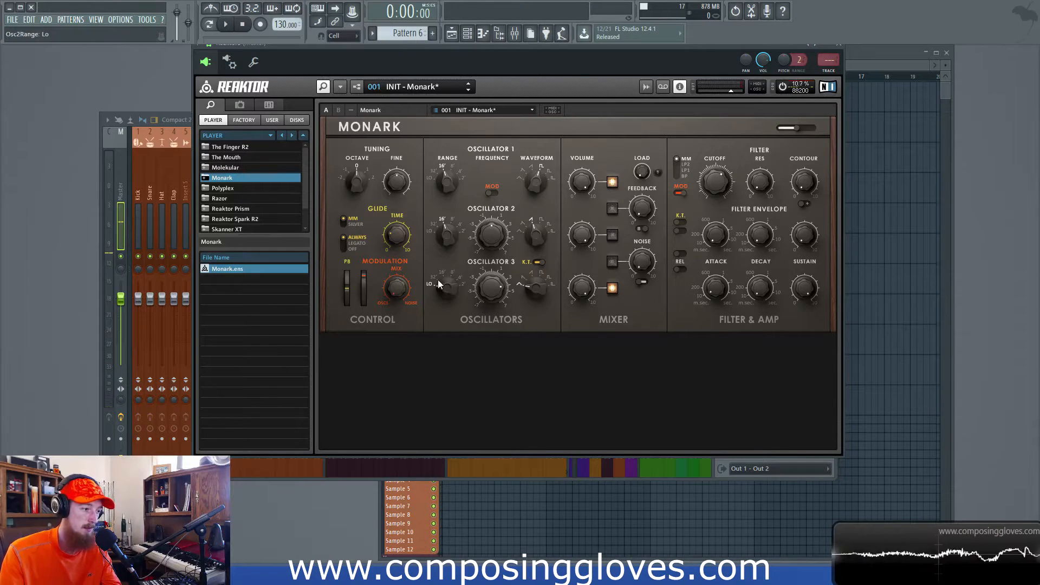
{"action": "left_click_drag", "start_coordinate": [438, 267], "coordinate": [439, 279]}
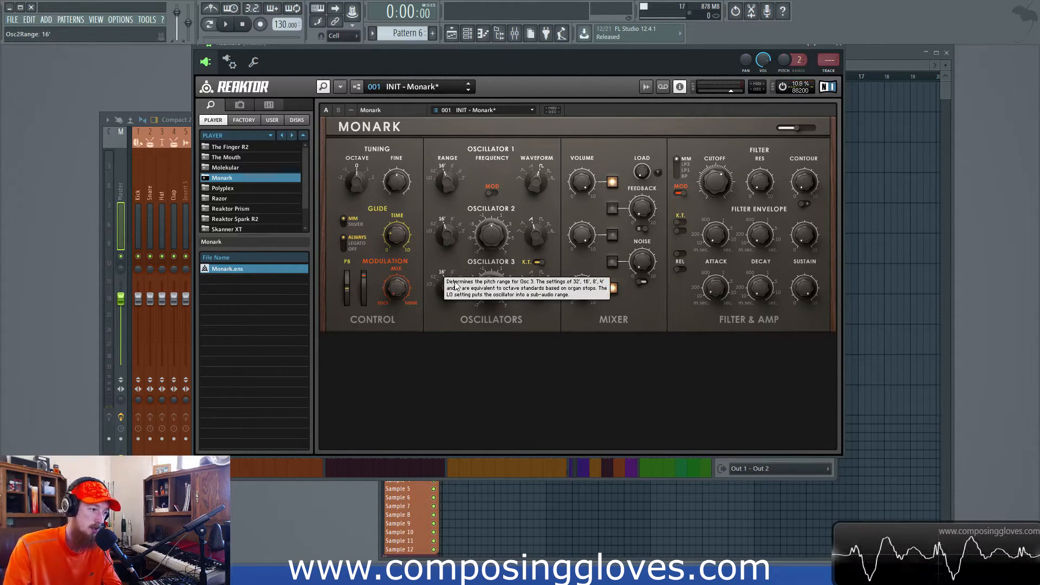
{"action": "left_click", "coordinate": [541, 265]}
{"action": "left_click", "coordinate": [539, 263]}
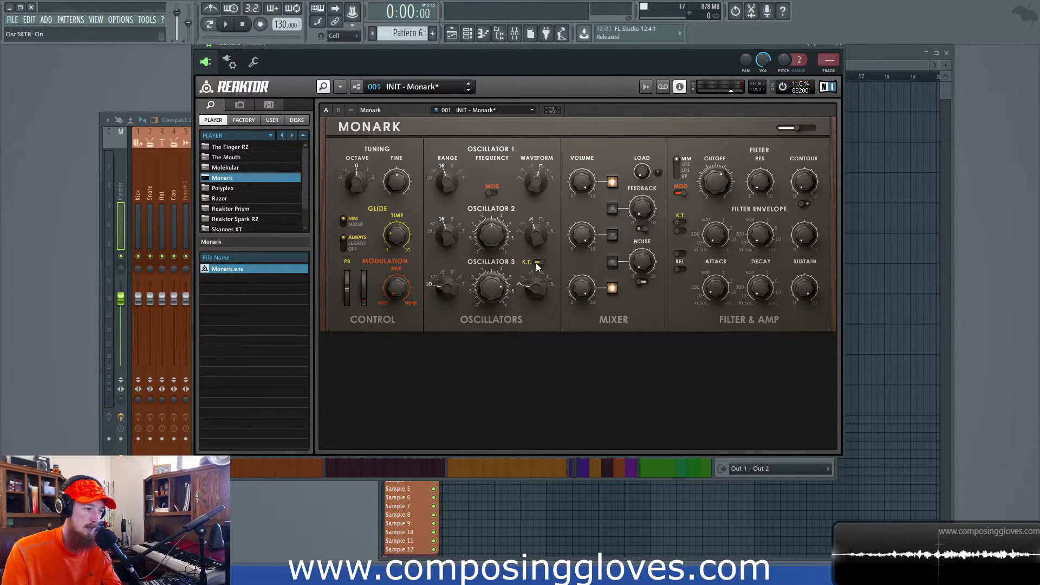
- Set oscillator 1's range to 8' and make oscillators 1 and 2 the only ones active in the mixer
{"action": "left_click", "coordinate": [612, 181]}
{"action": "left_click", "coordinate": [607, 288]}
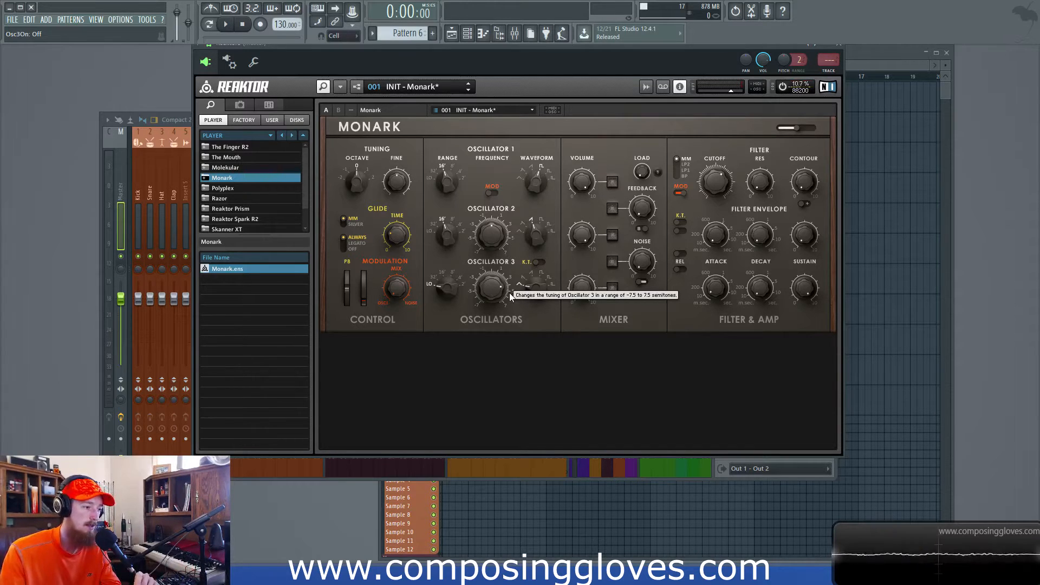
{"action": "left_click_drag", "start_coordinate": [447, 182], "coordinate": [447, 172]}
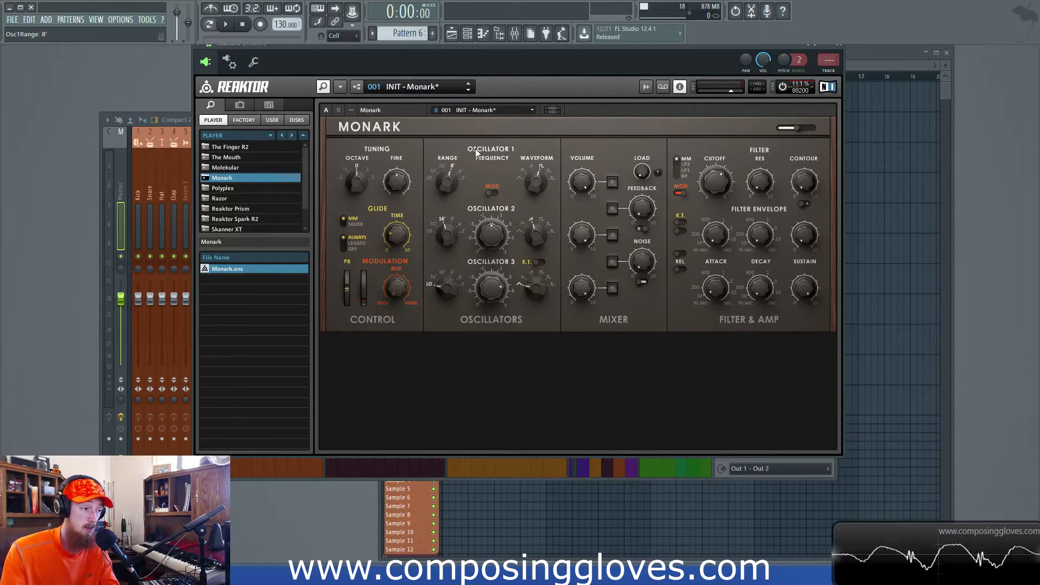
{"action": "left_click", "coordinate": [612, 182]}
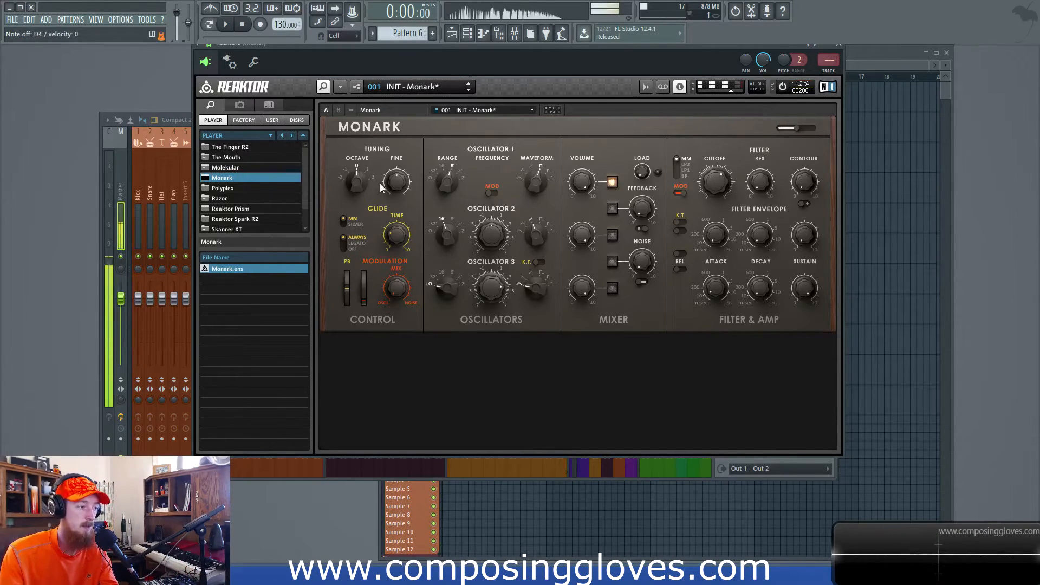
{"action": "left_click", "coordinate": [612, 235]}
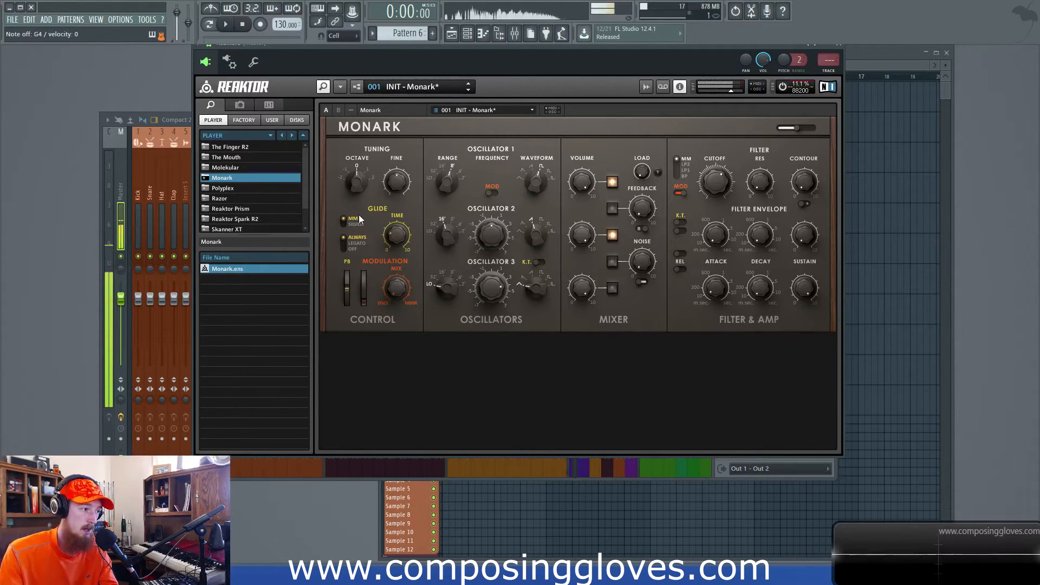
- Try the global octave tuning at 1, return it to 0, and set oscillator 1's range to 16'
{"action": "left_click_drag", "start_coordinate": [355, 185], "coordinate": [356, 177]}
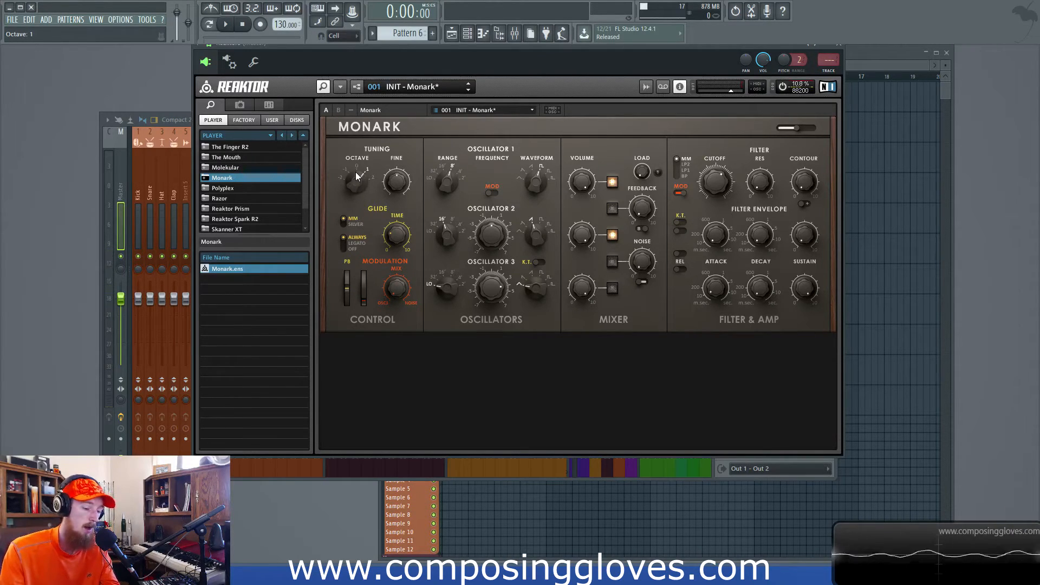
{"action": "left_click_drag", "start_coordinate": [363, 183], "coordinate": [364, 194]}
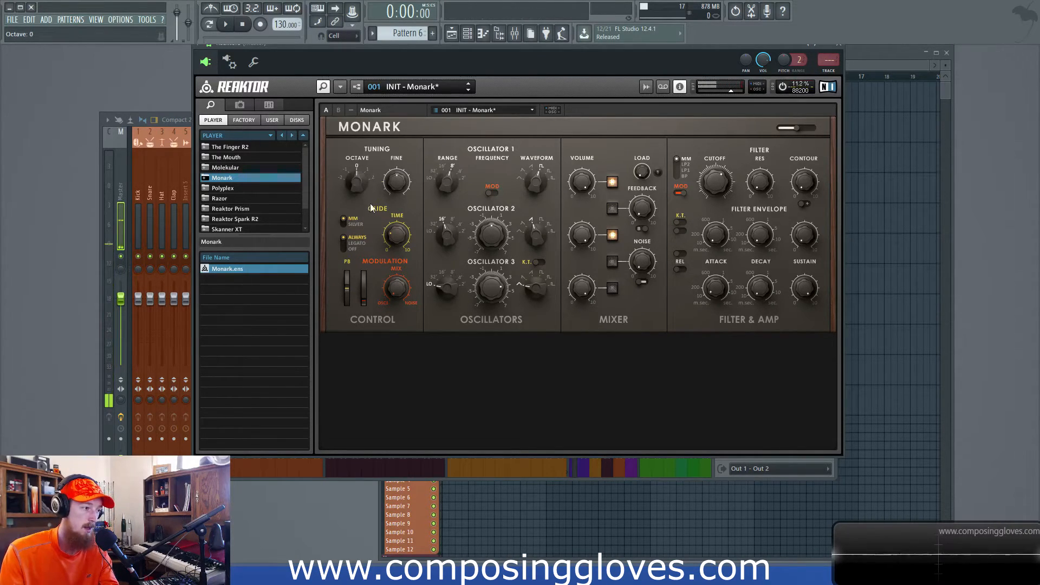
{"action": "left_click_drag", "start_coordinate": [449, 182], "coordinate": [444, 189]}
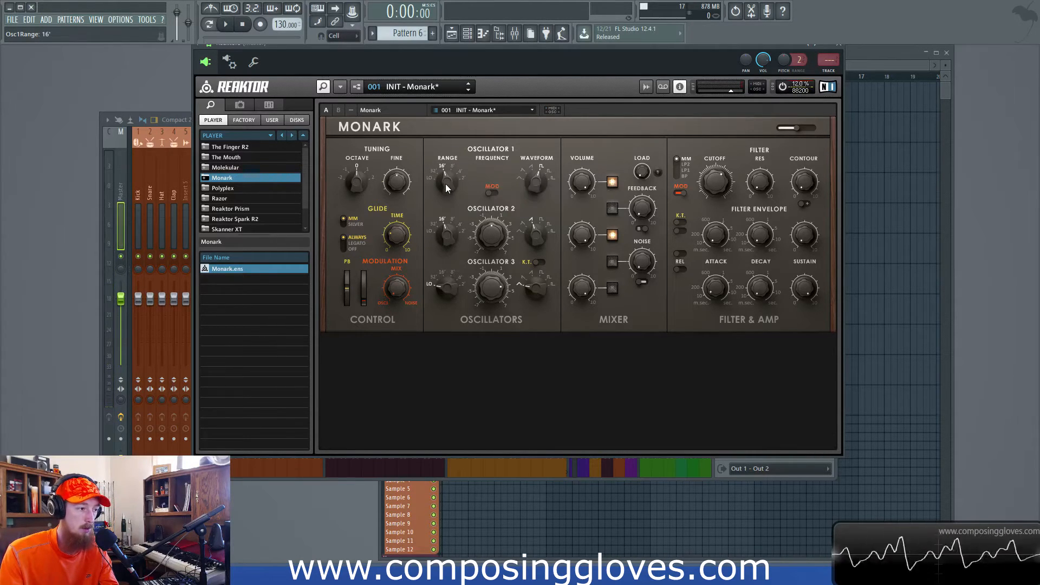